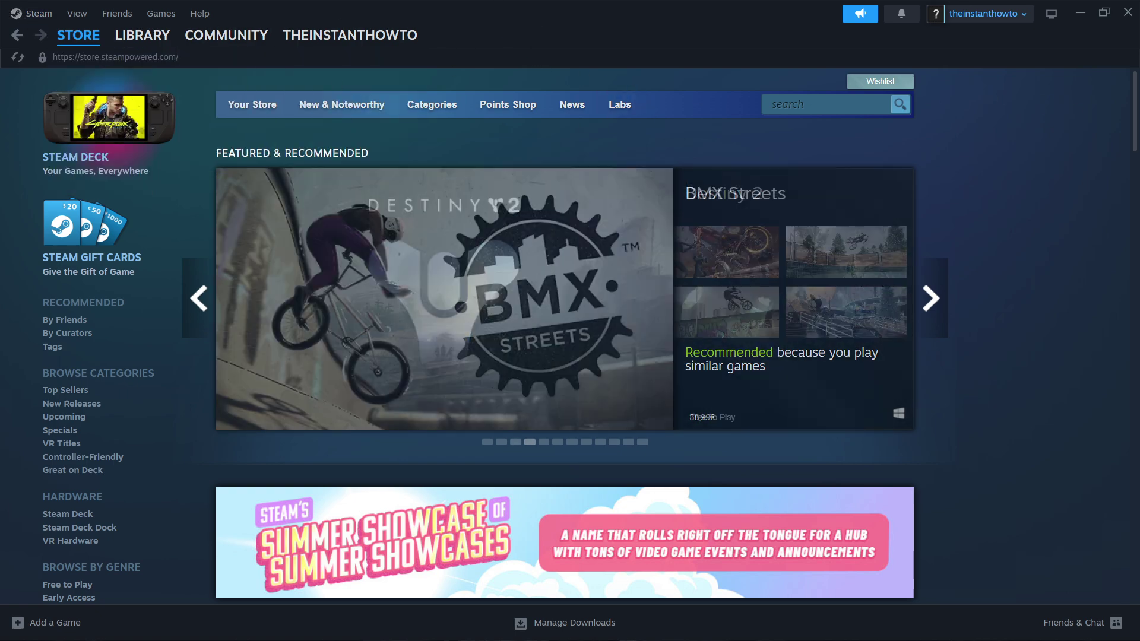
# Switch to the browser and download the Windows Steam installer from the official store.steampowered.com site.
pyautogui.hotkey('alt', 'Tab')
pyautogui.moveTo(459, 23); pyautogui.dragTo(460, 31)
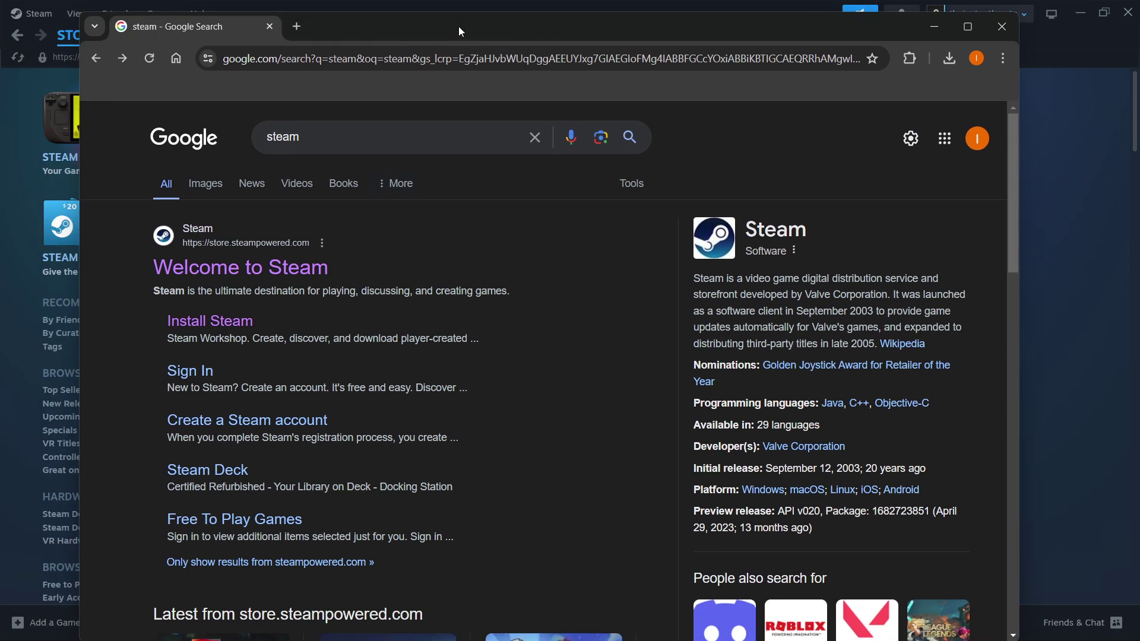
pyautogui.moveTo(597, 34); pyautogui.dragTo(615, 32)
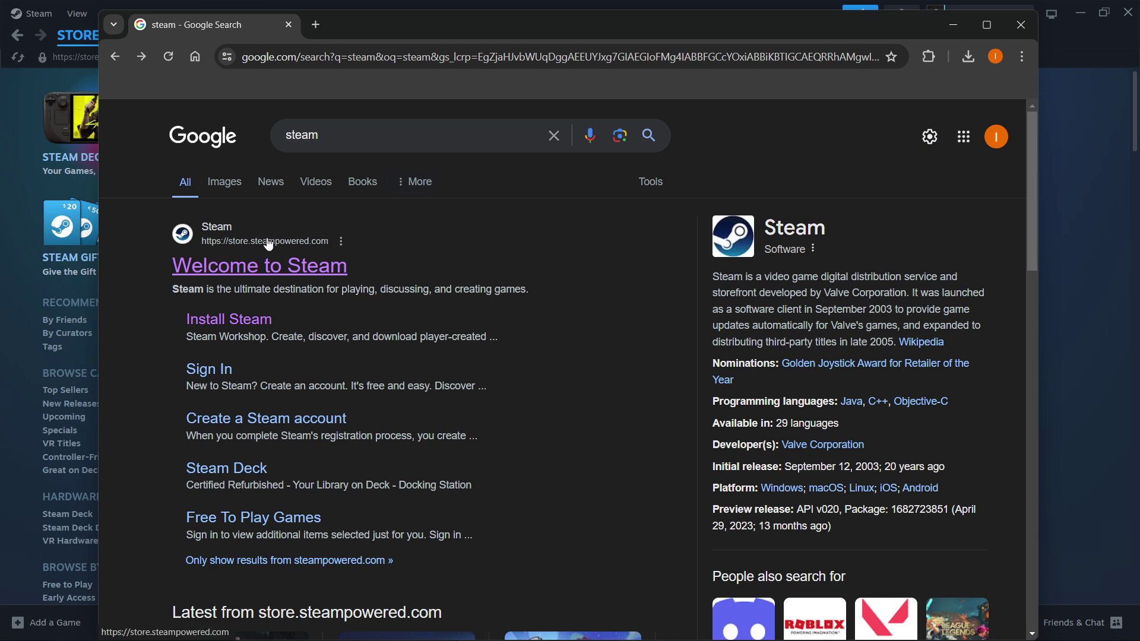
pyautogui.click(256, 268)
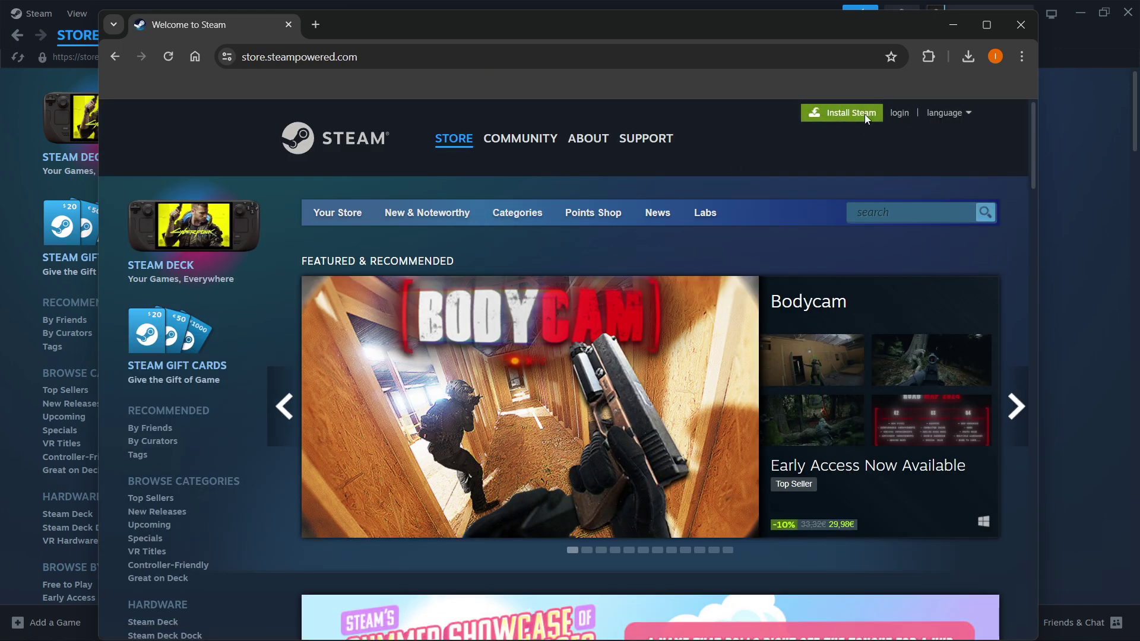
pyautogui.click(849, 112)
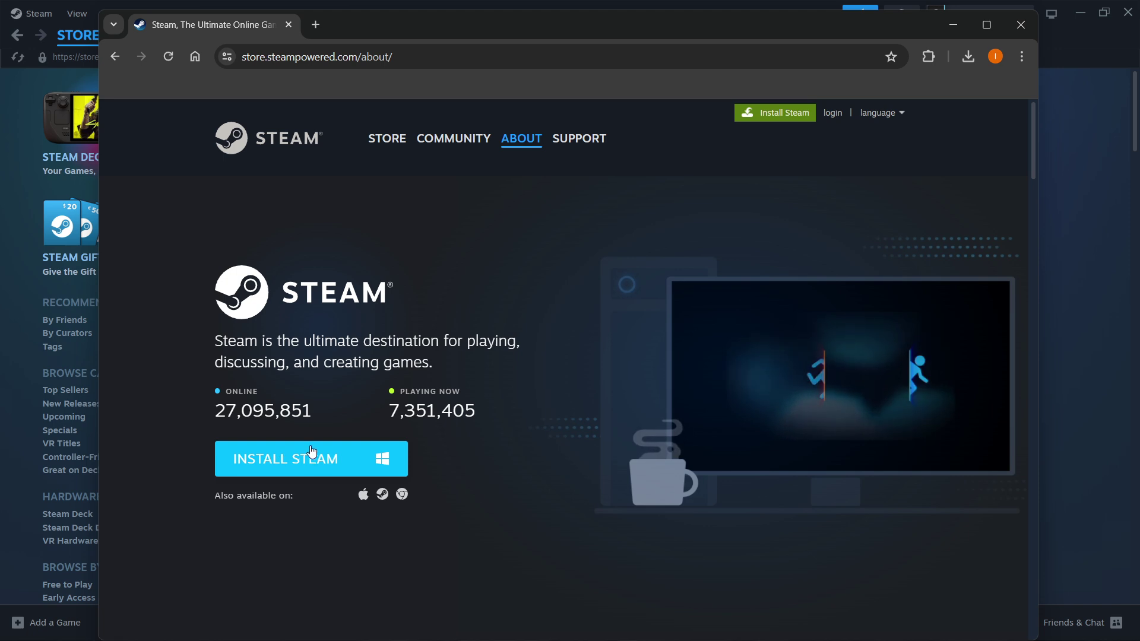
pyautogui.click(355, 463)
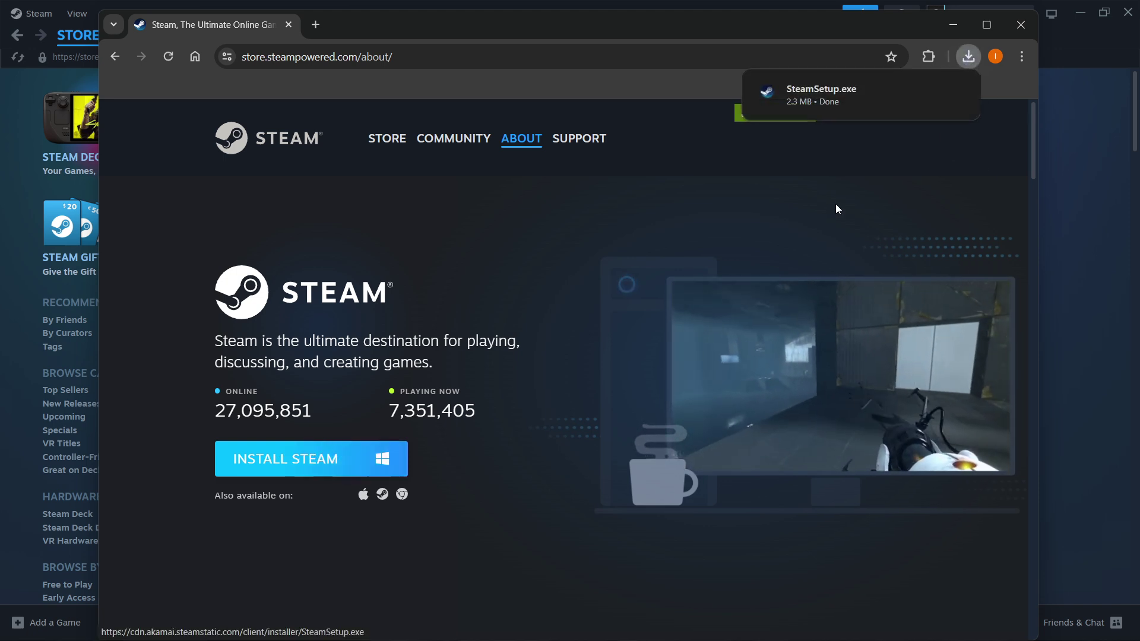
# Run SteamSetup.exe with English as the language up to the install location page, and close the setup without installing.
pyautogui.click(833, 95)
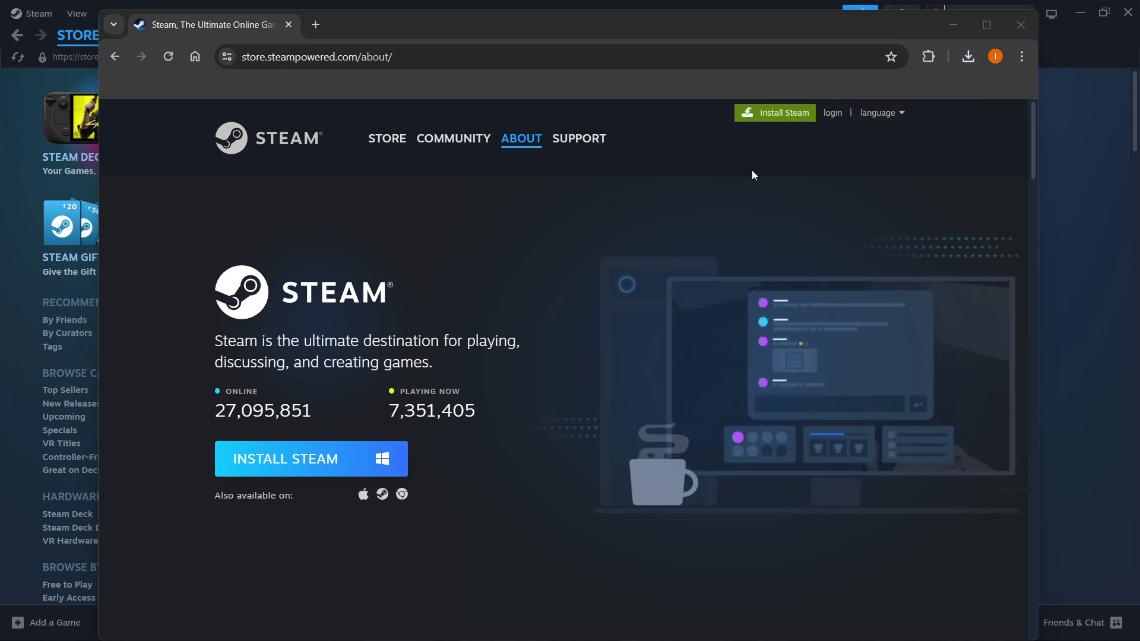
pyautogui.moveTo(607, 194); pyautogui.dragTo(612, 134)
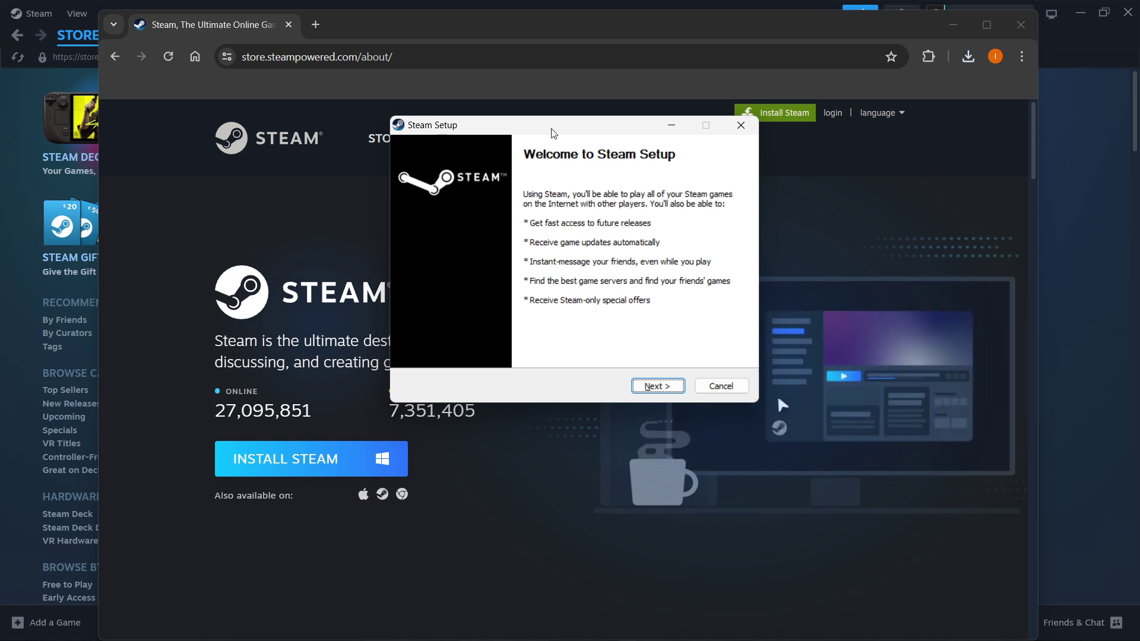
pyautogui.moveTo(551, 132); pyautogui.dragTo(549, 138)
pyautogui.click(653, 394)
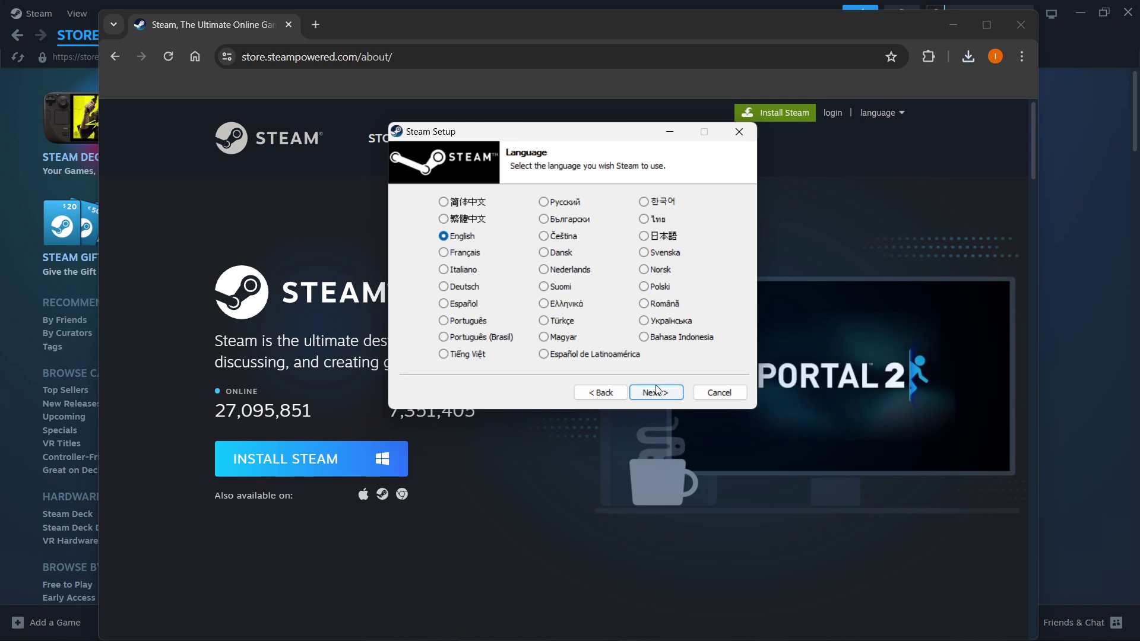
pyautogui.click(656, 392)
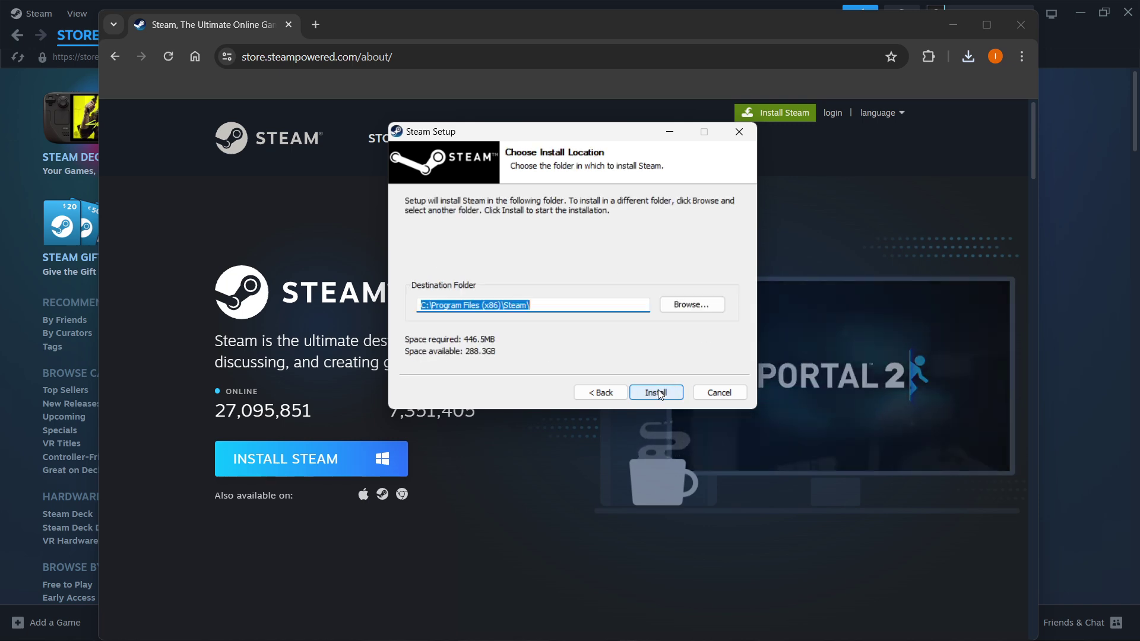
pyautogui.click(549, 304)
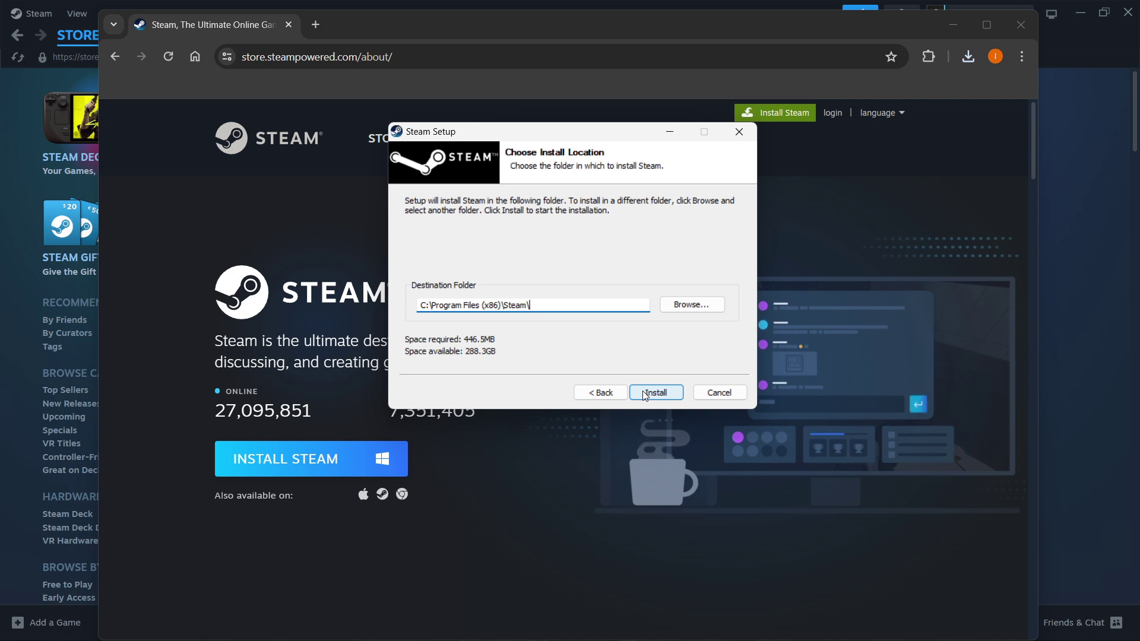
pyautogui.click(731, 137)
# Switch back to the Steam client, search the store for "human fall flat" and open the Human Fall Flat page.
pyautogui.hotkey('alt', 'Tab')
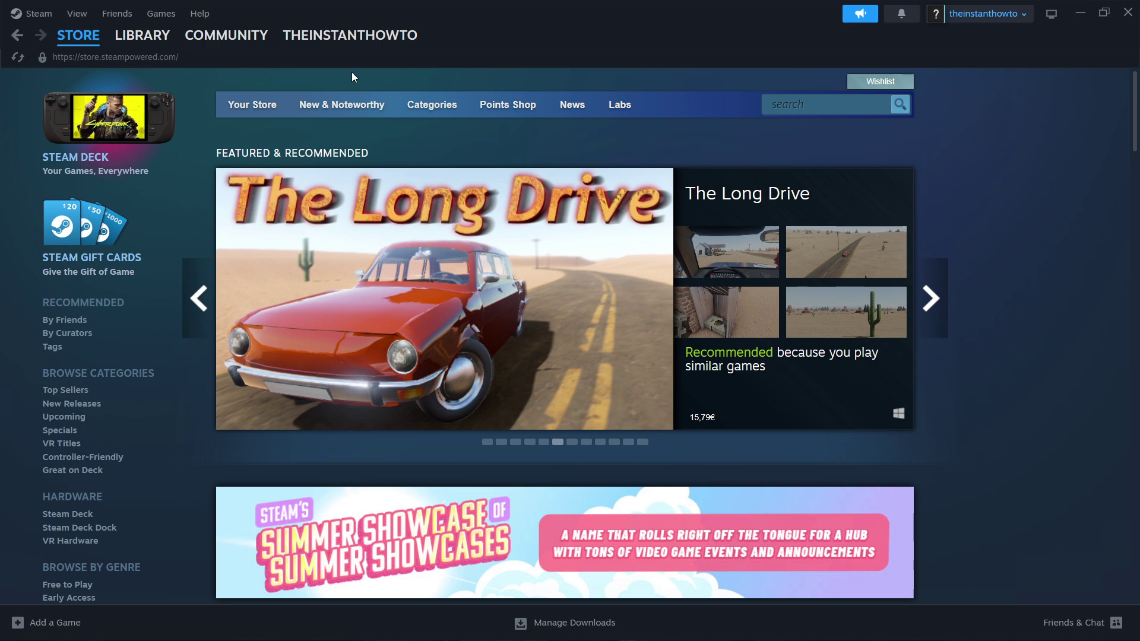
pyautogui.click(88, 36)
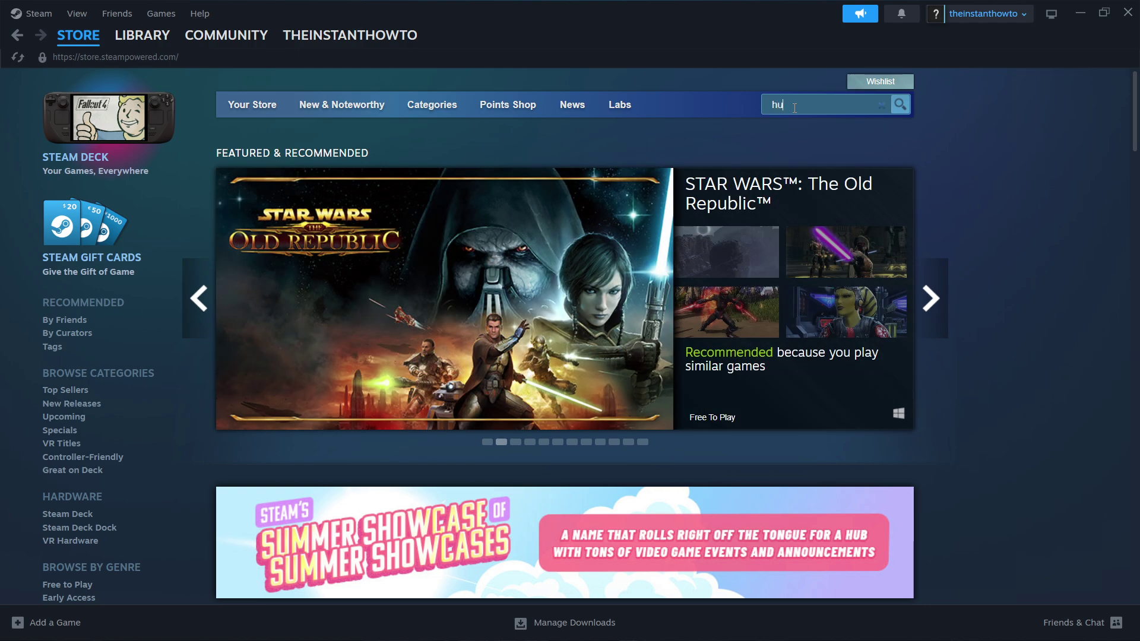
pyautogui.write('man fall flat')
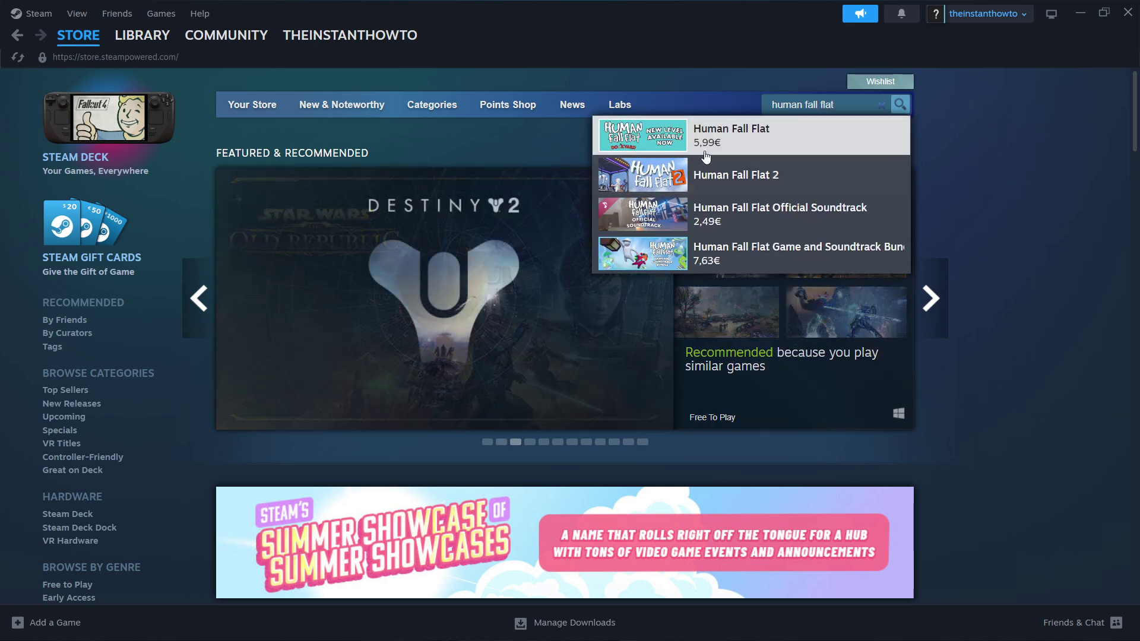
pyautogui.click(757, 144)
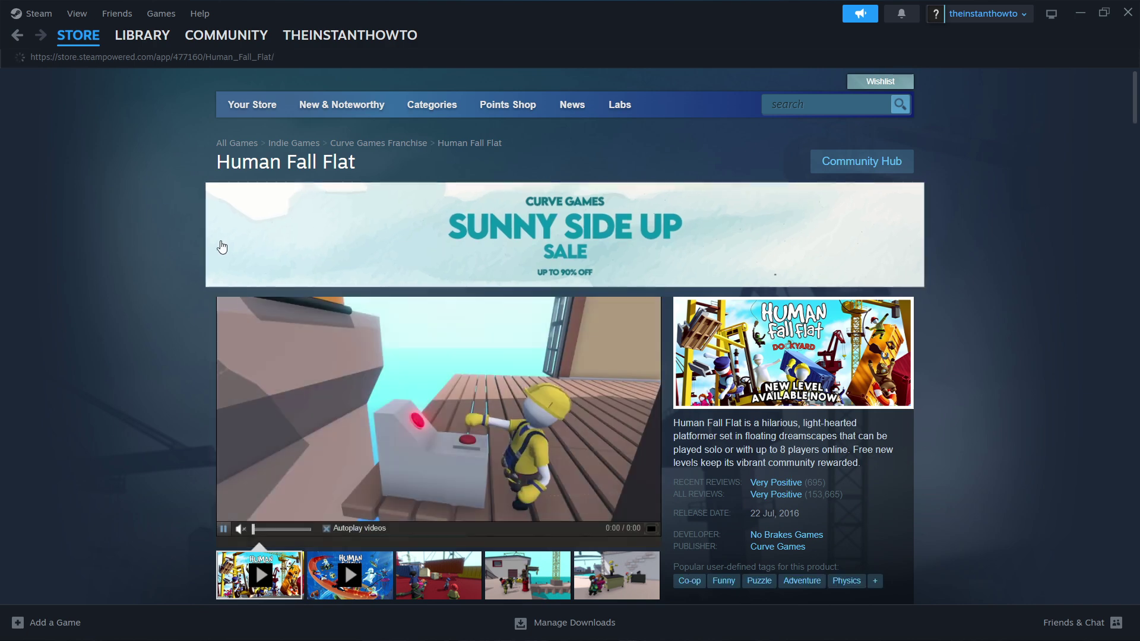
# Add the standalone Human Fall Flat game to the cart and open the shopping cart.
pyautogui.scroll(-4, 141, 272)
pyautogui.scroll(-5, 145, 247)
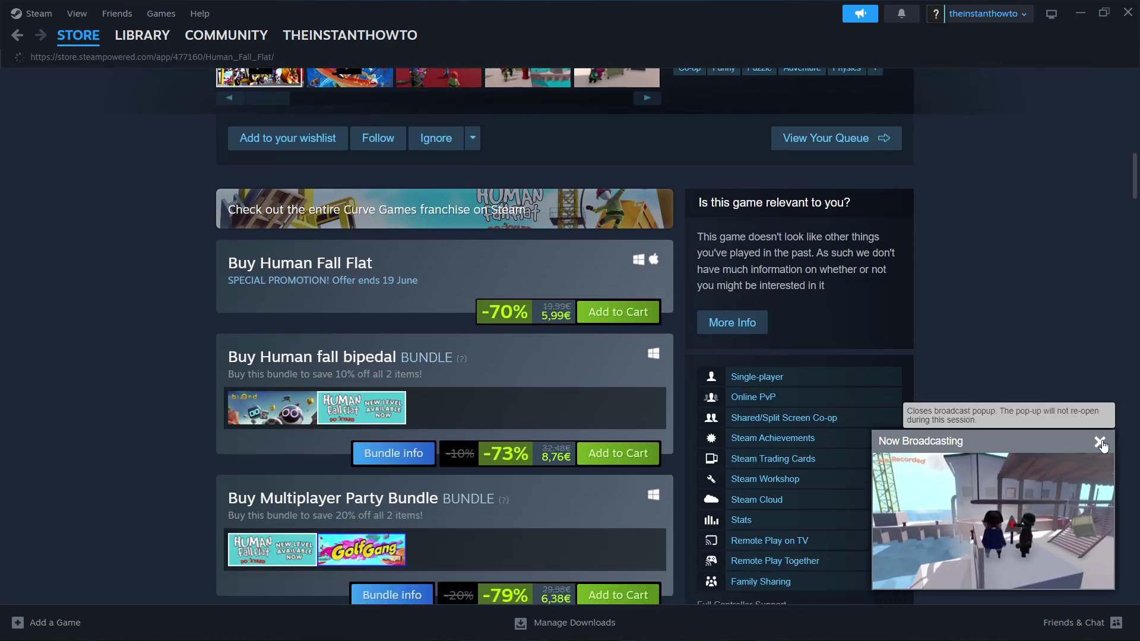
pyautogui.click(616, 314)
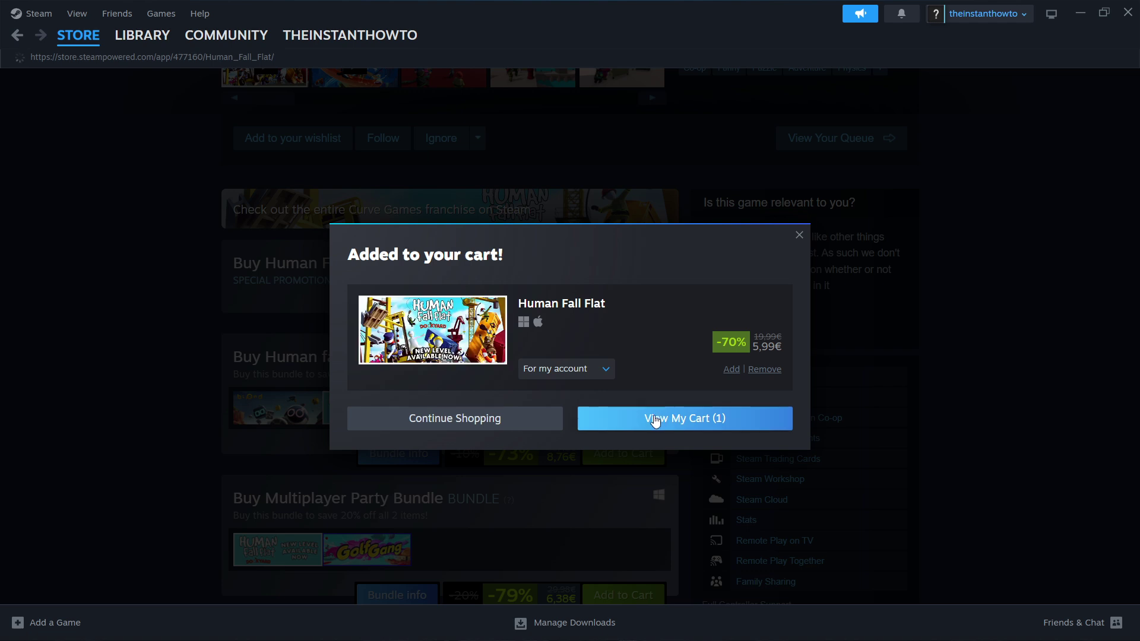
pyautogui.click(681, 428)
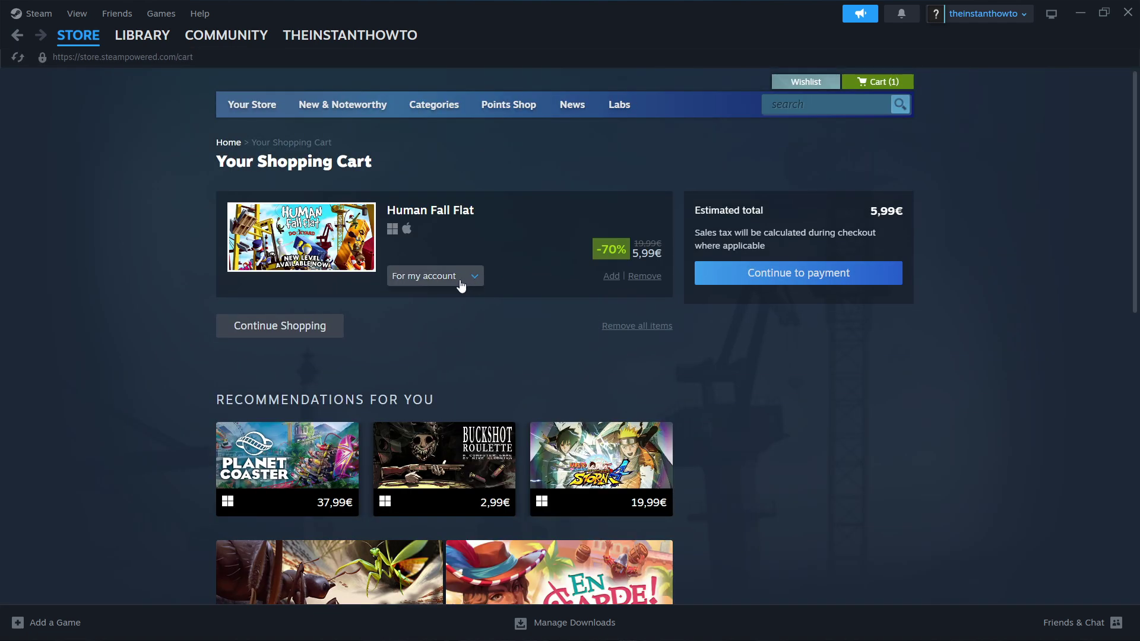
# Proceed to payment with Human Fall Flat set to "For my account" and PayPal as the payment method.
pyautogui.click(461, 283)
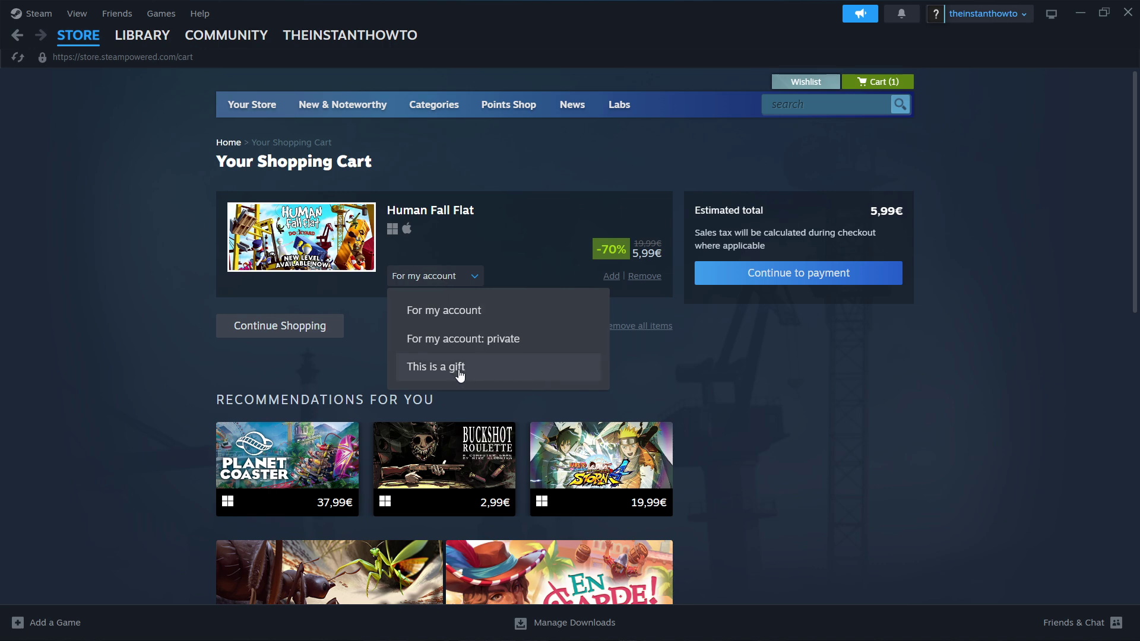
pyautogui.click(461, 317)
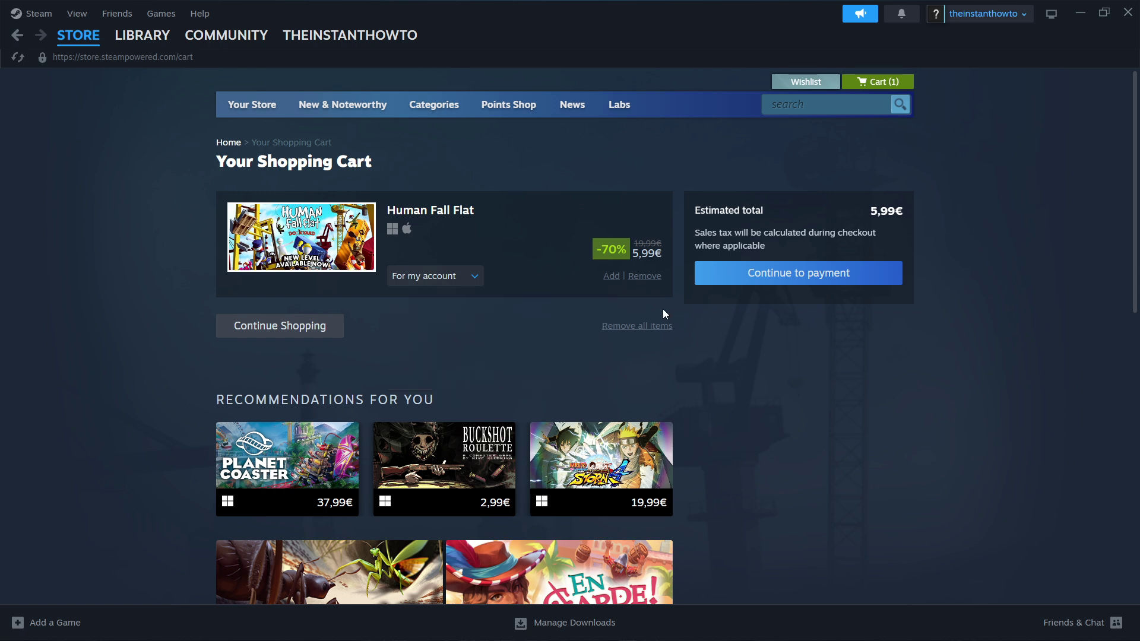
pyautogui.click(752, 275)
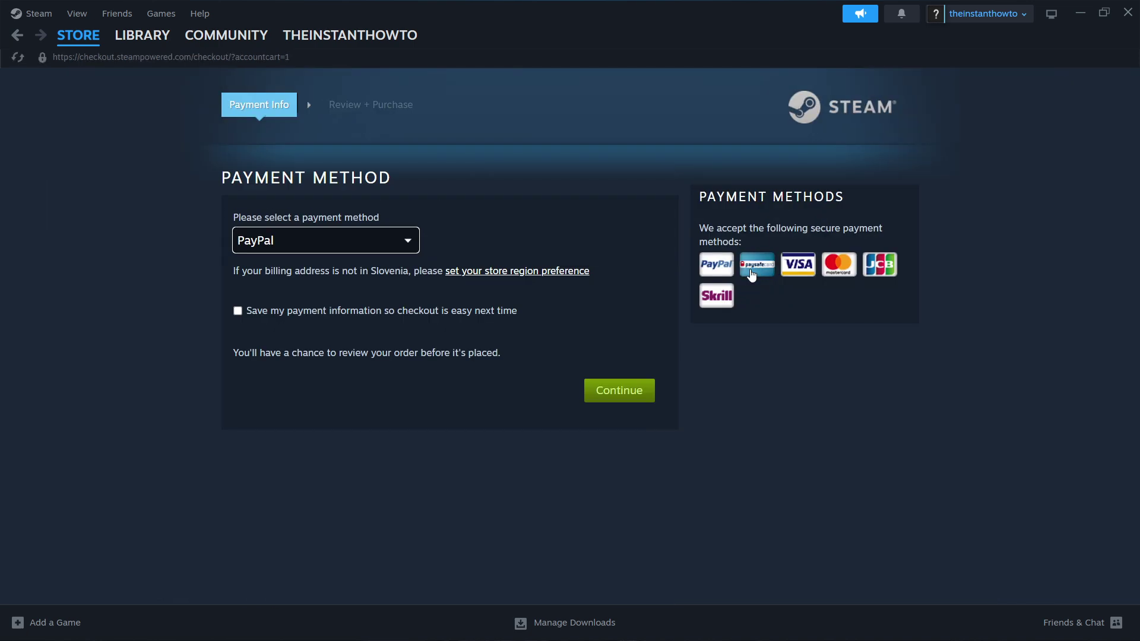
pyautogui.click(395, 240)
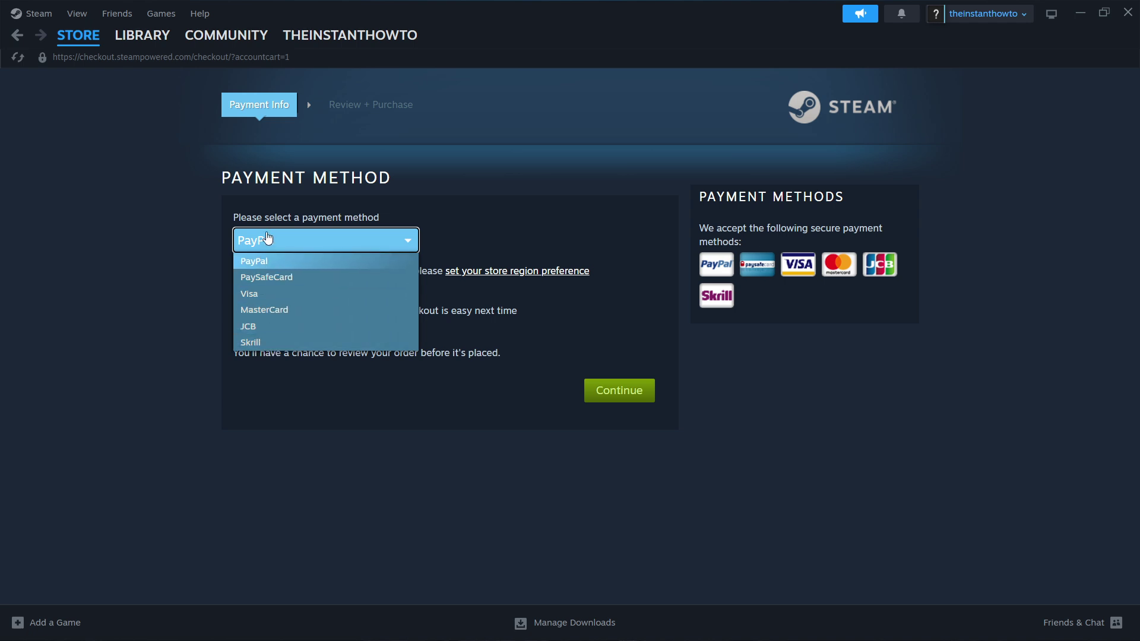
pyautogui.click(276, 265)
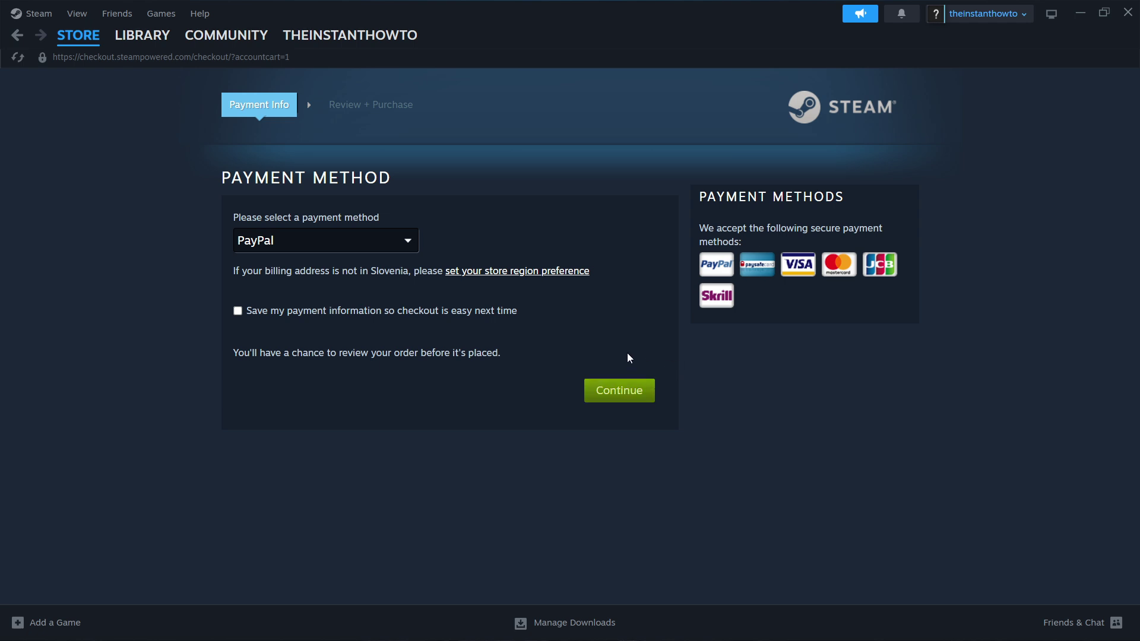
# Open the library and review the game type filter and Call of Duty's install options without starting the installation.
pyautogui.click(136, 37)
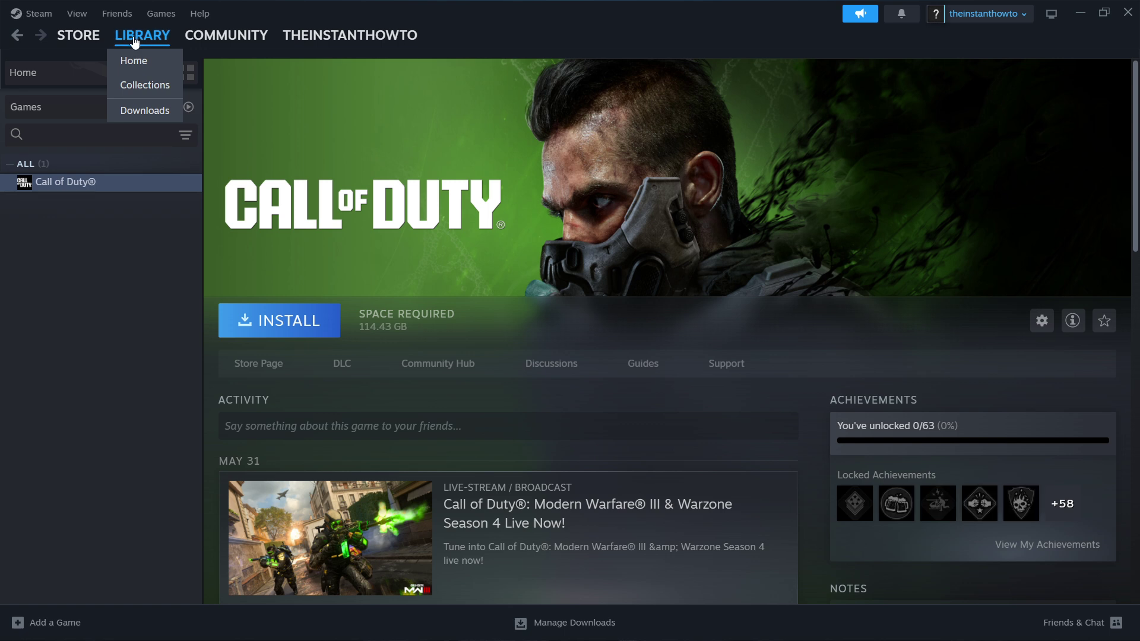
pyautogui.click(41, 107)
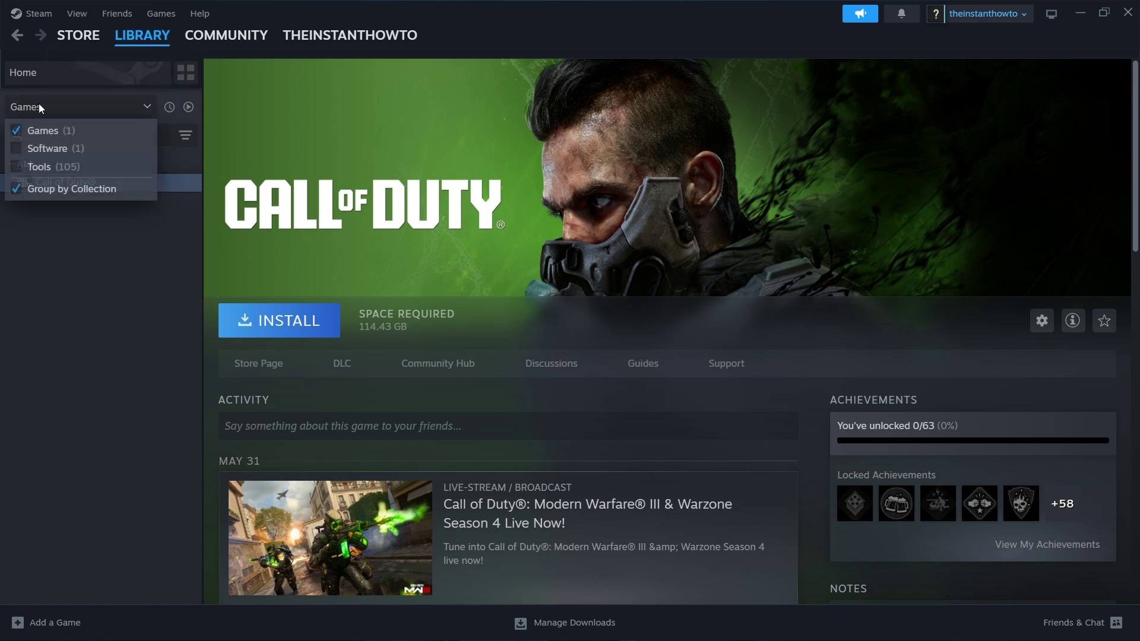
pyautogui.click(84, 105)
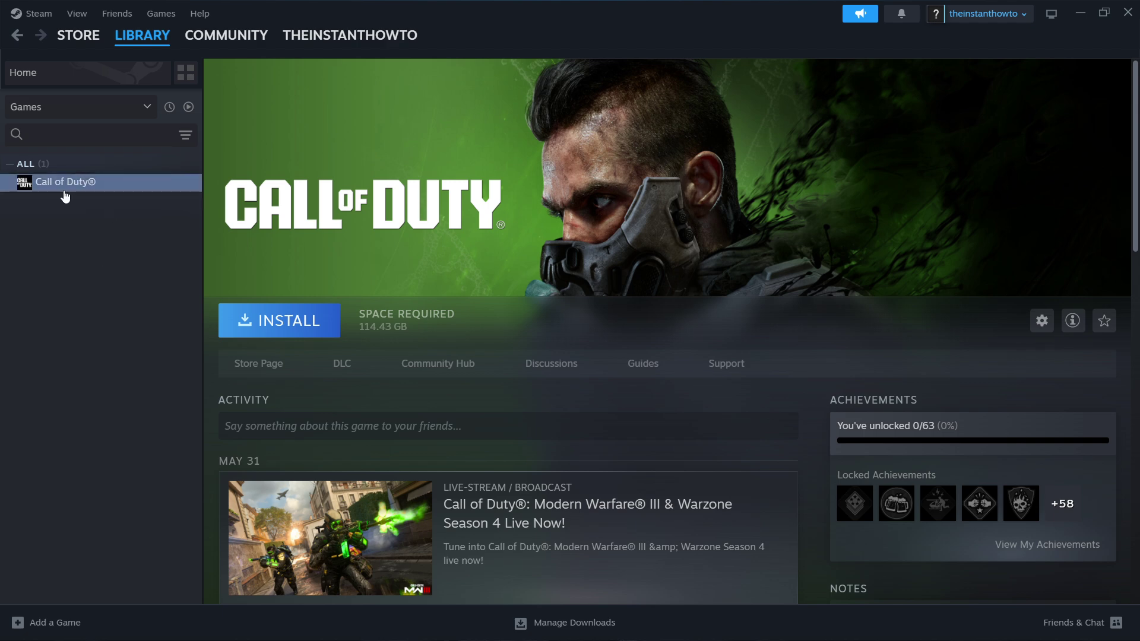
pyautogui.click(283, 319)
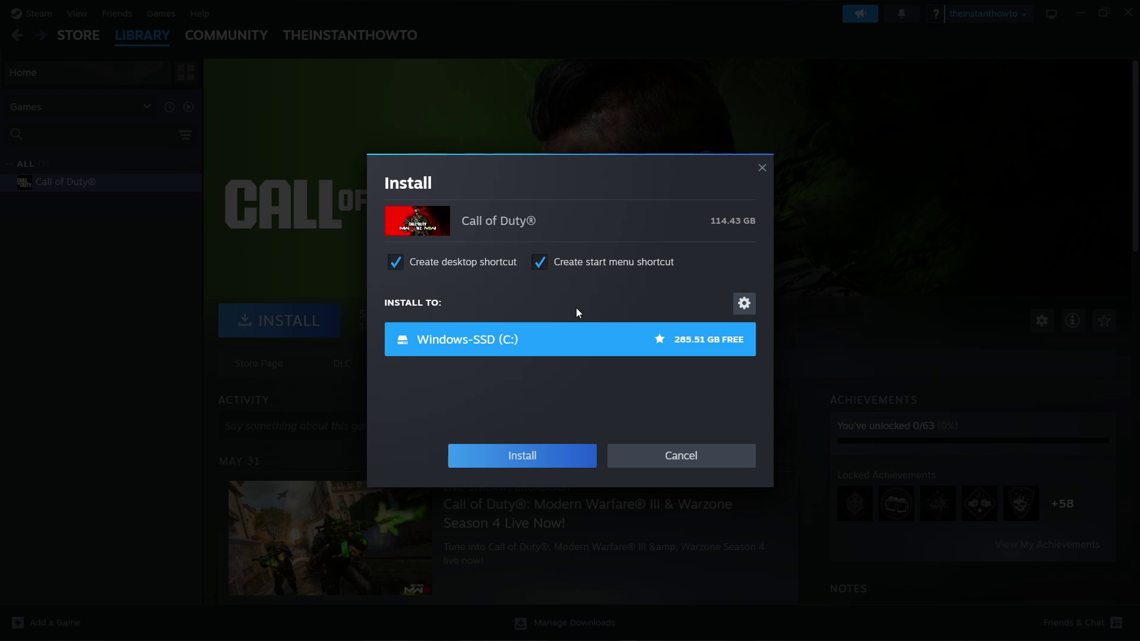
pyautogui.click(759, 169)
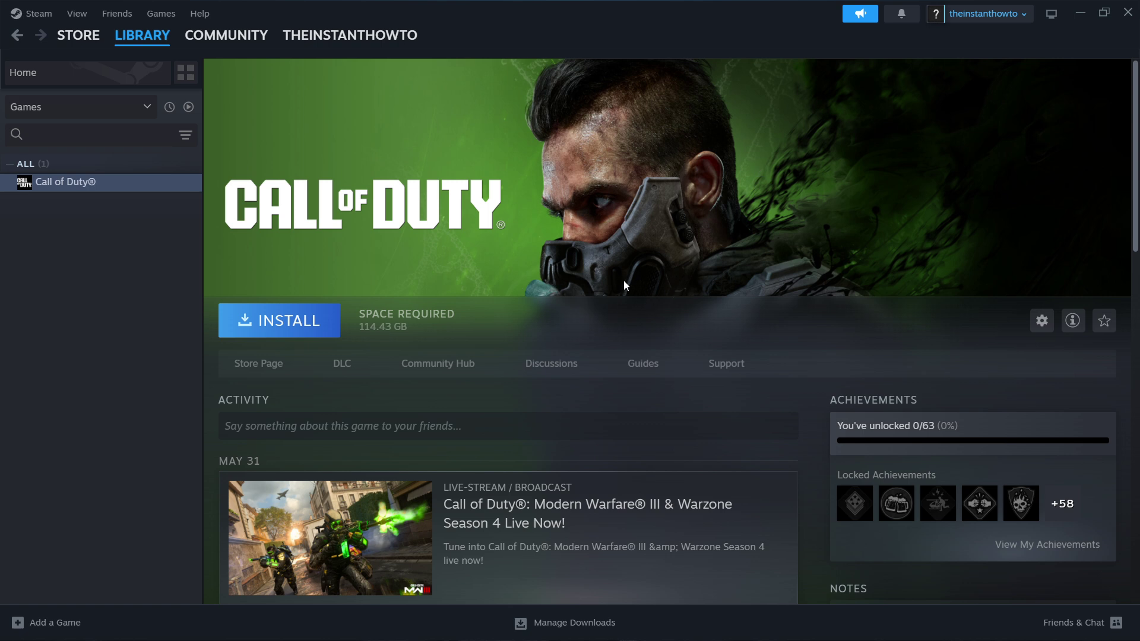